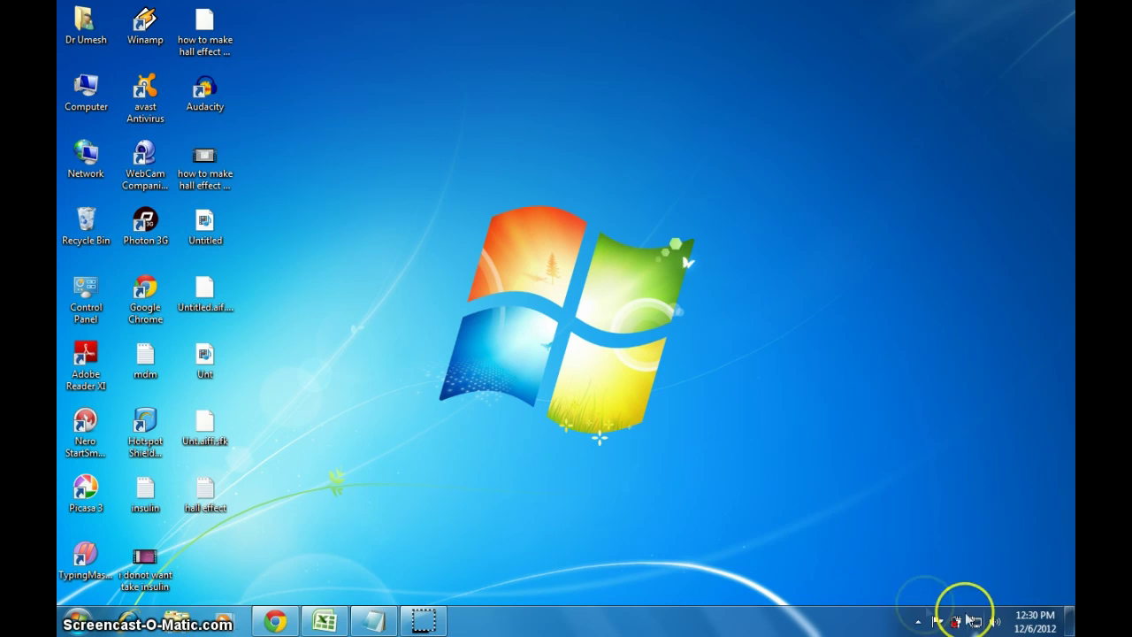
Open the Recording devices list from the taskbar volume icon
right_click(997, 623)
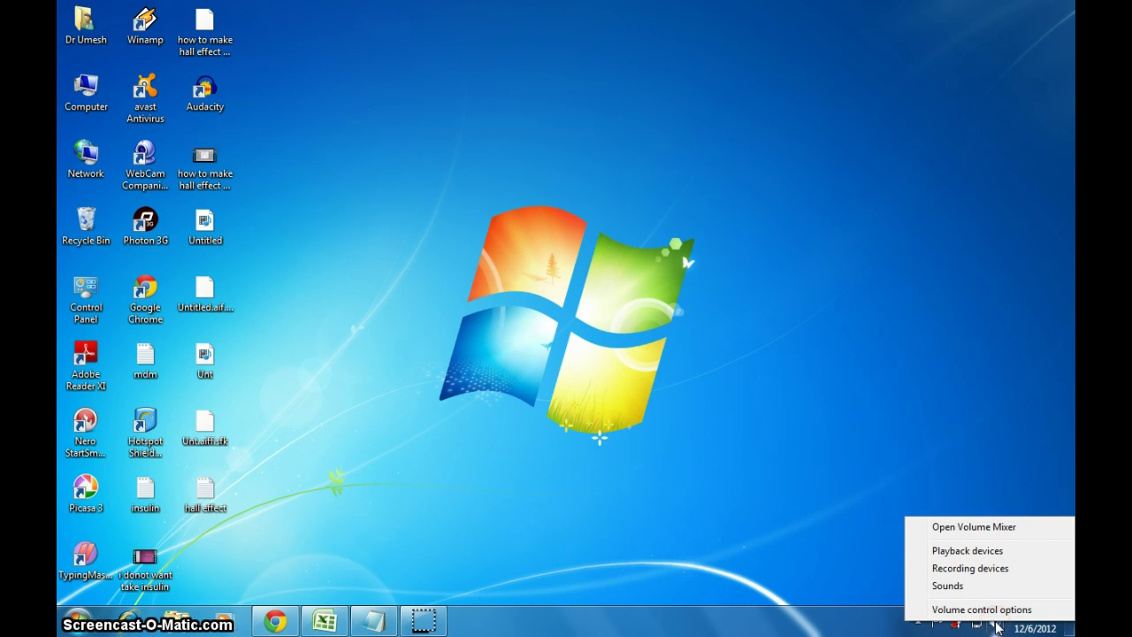
left_click(997, 570)
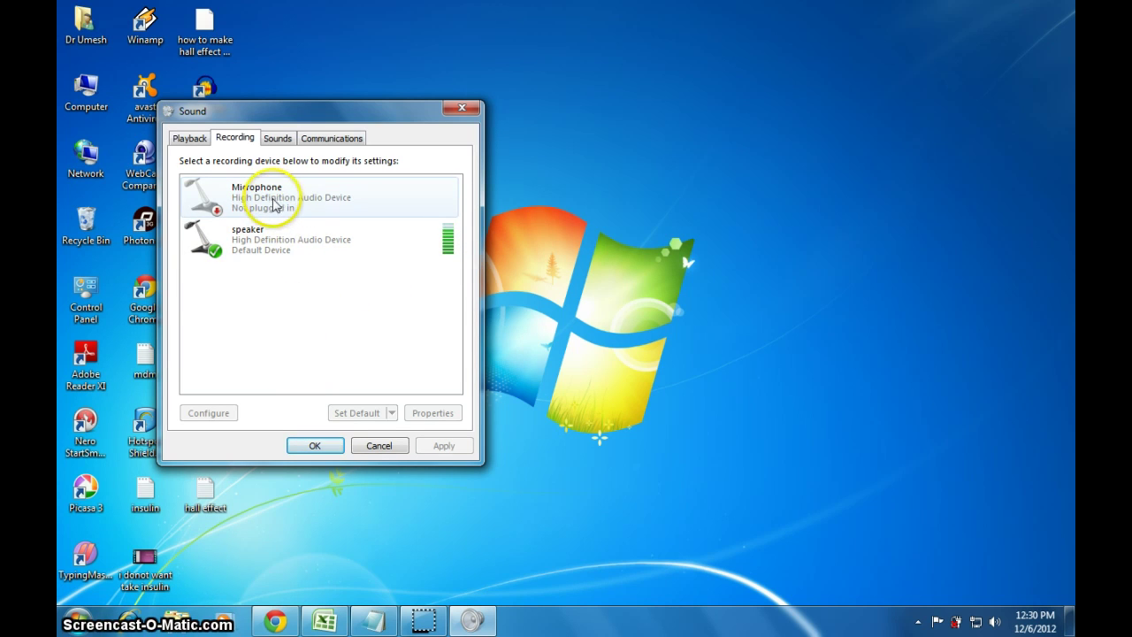
left_click(259, 252)
double_click(258, 252)
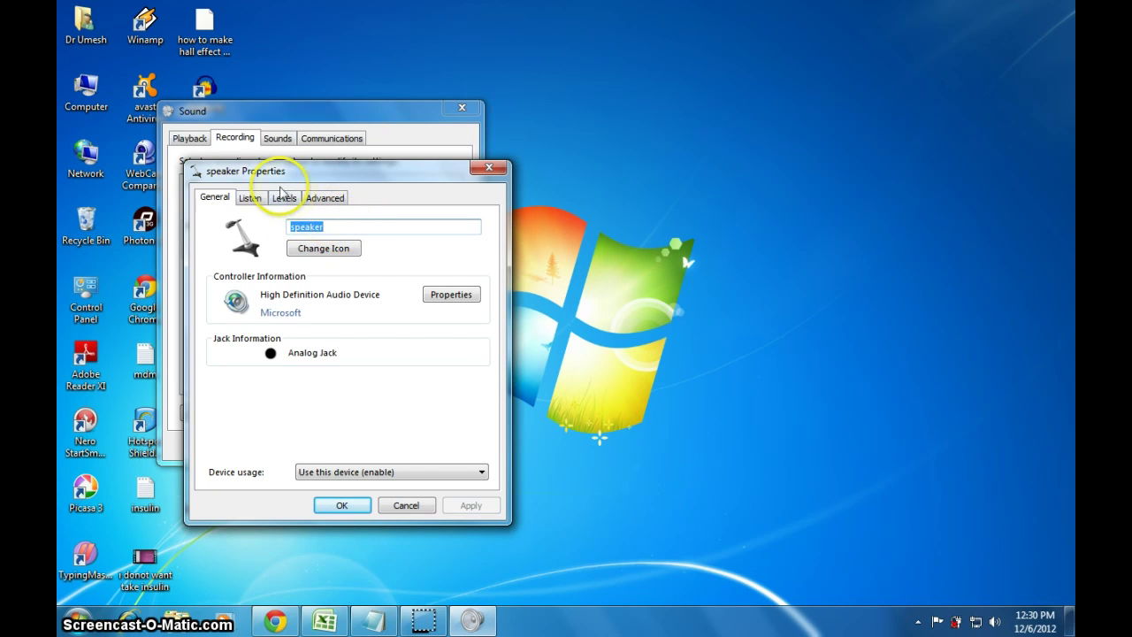
left_click(284, 200)
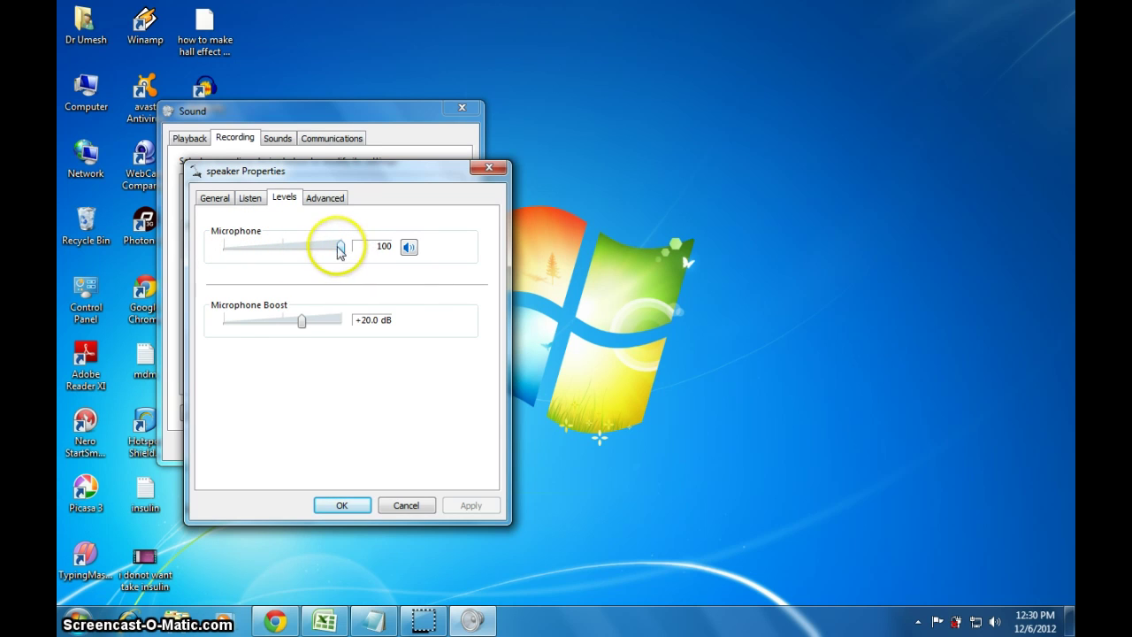
left_click_drag(341, 248, 269, 249)
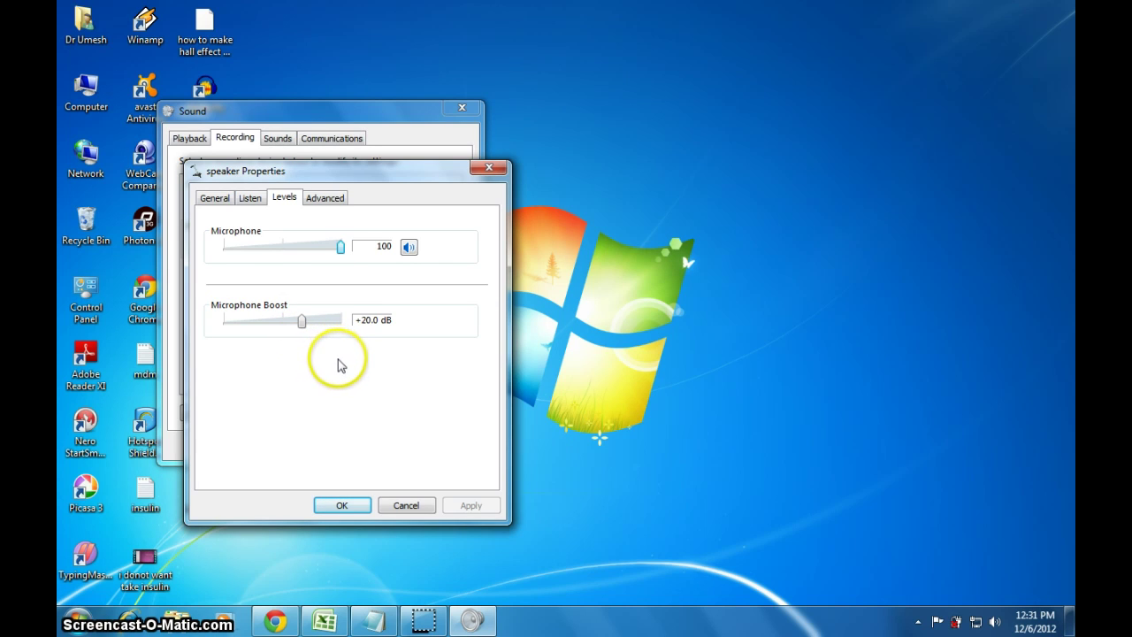
left_click(310, 331)
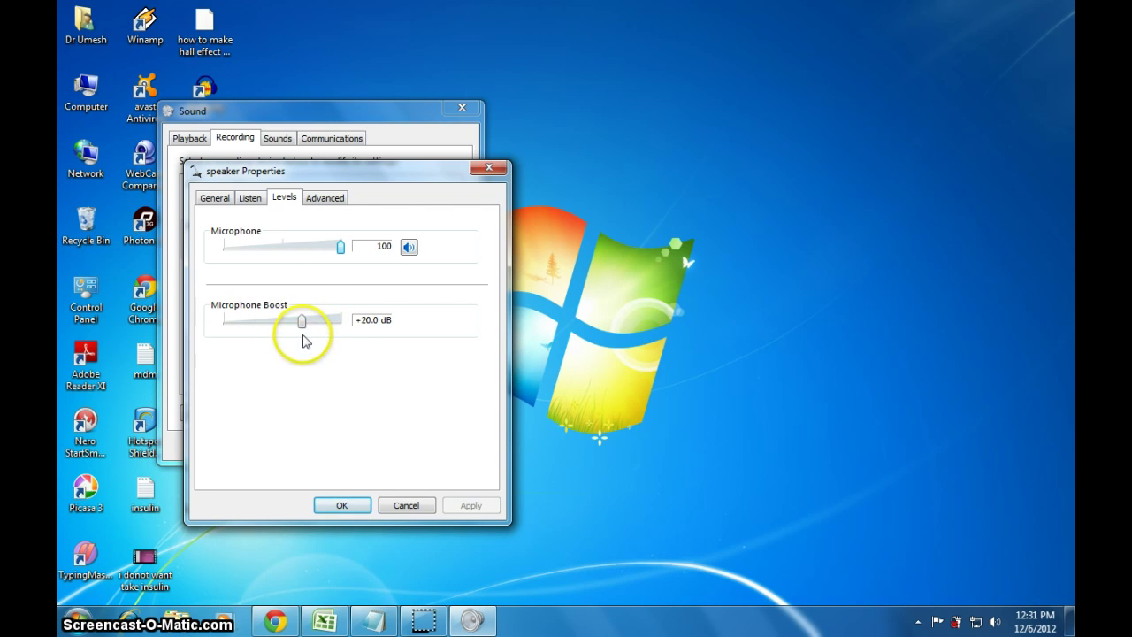
left_click(404, 505)
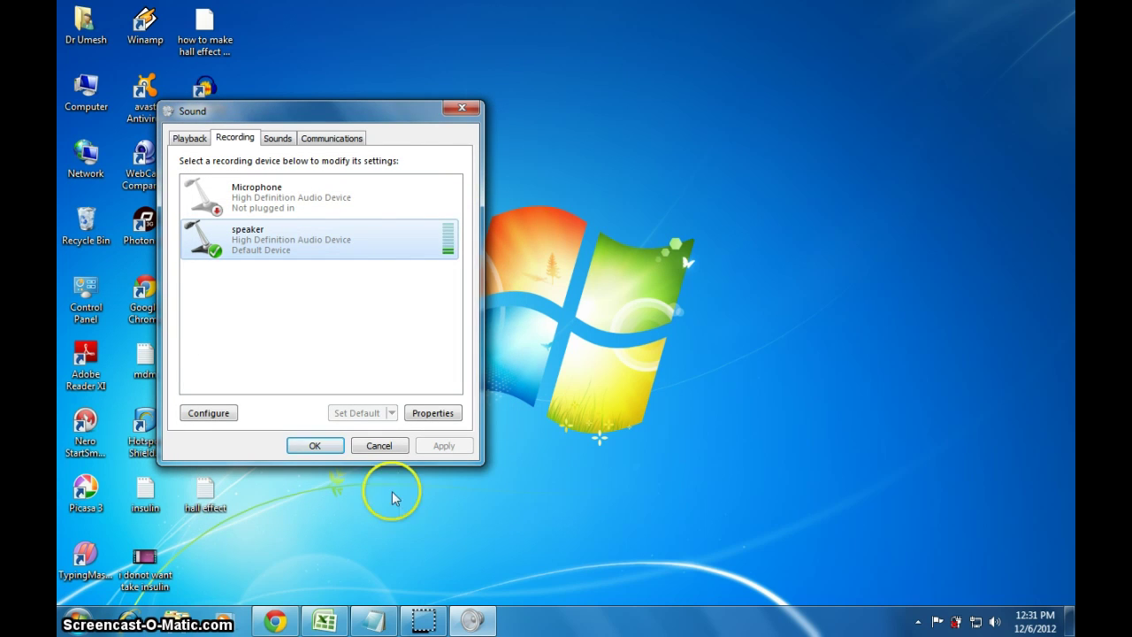
Confirm the Sound dialog with OK, then reopen the Recording devices list
left_click(315, 445)
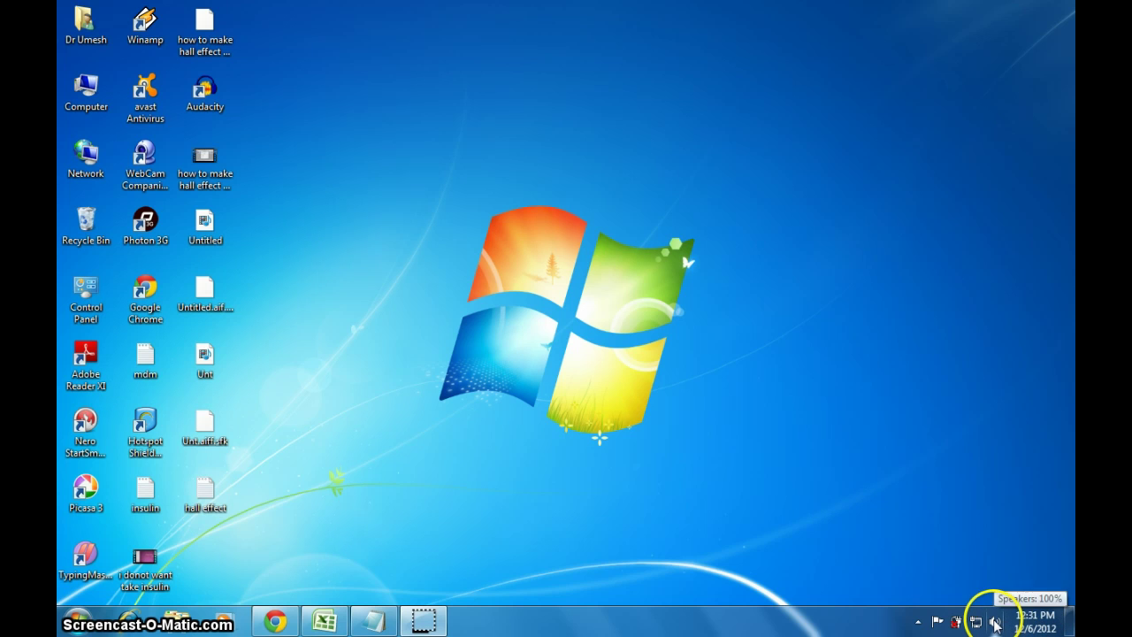
right_click(994, 624)
left_click(983, 567)
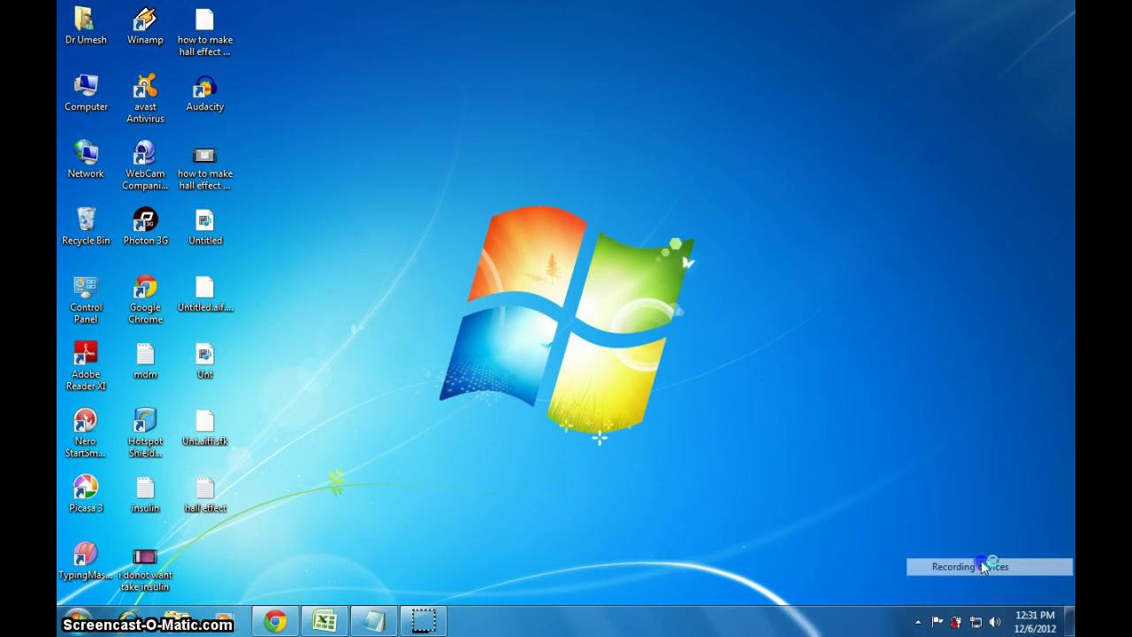
Inspect the speaker device's properties and extra options, then cancel the Sound dialog
double_click(258, 256)
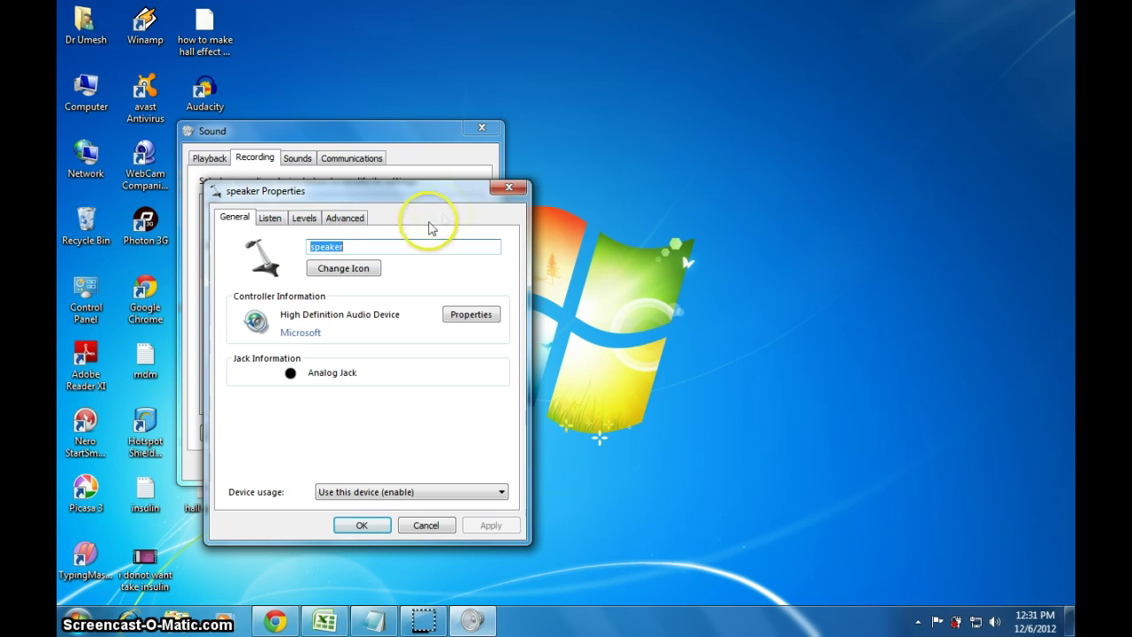
left_click(509, 190)
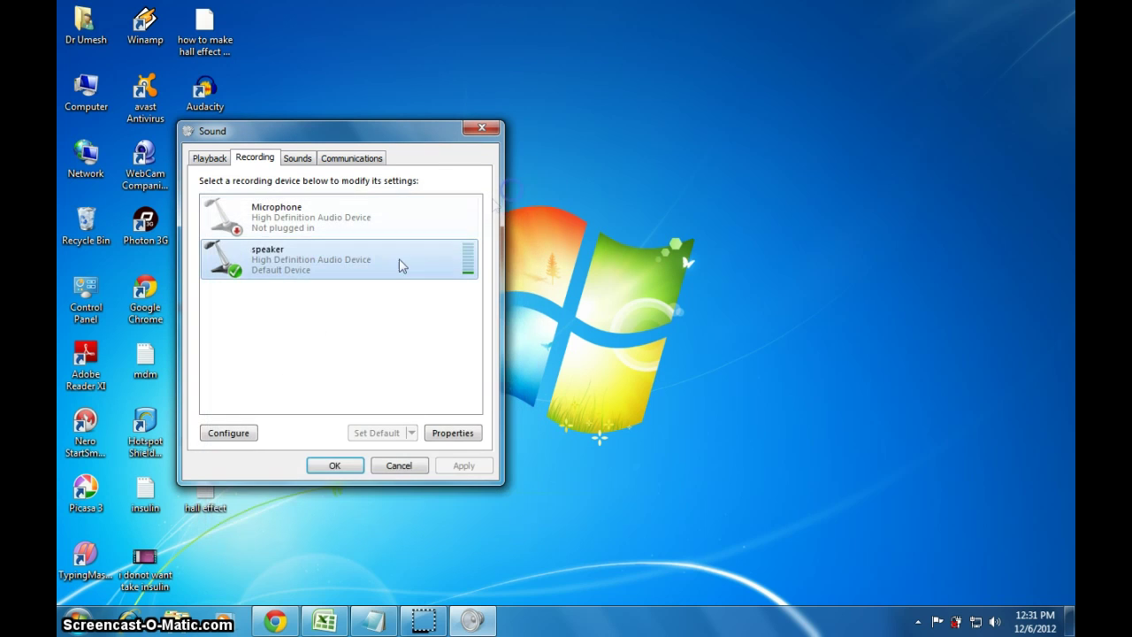
right_click(281, 275)
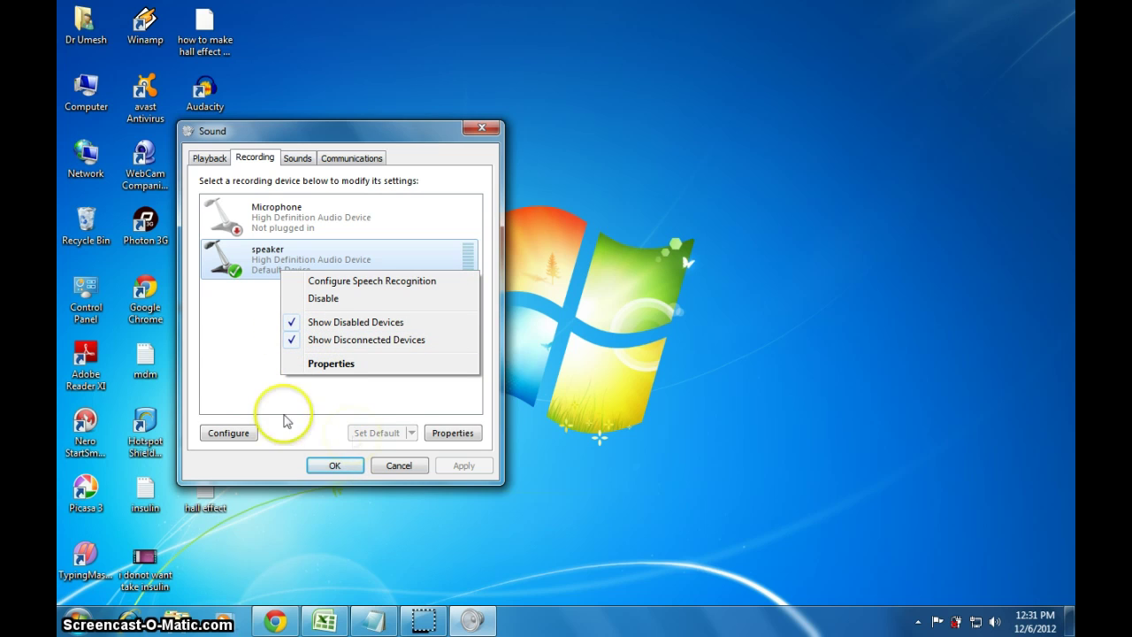
left_click(398, 465)
left_click(404, 465)
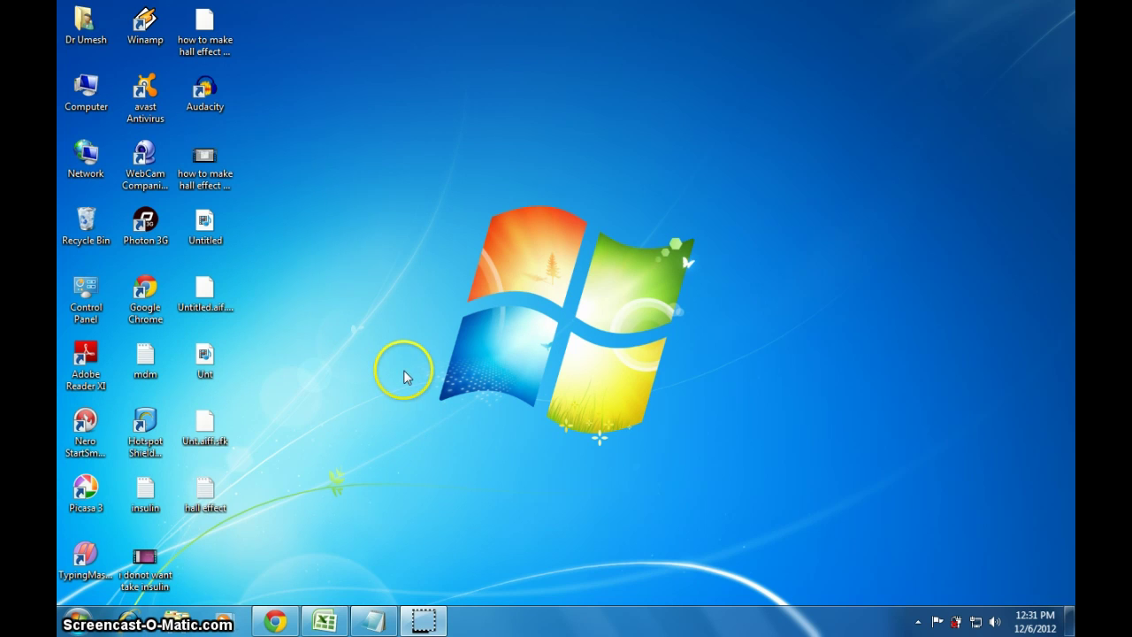
Launch Audacity, dismiss the welcome message, and start recording a mono 44100 Hz track
double_click(203, 95)
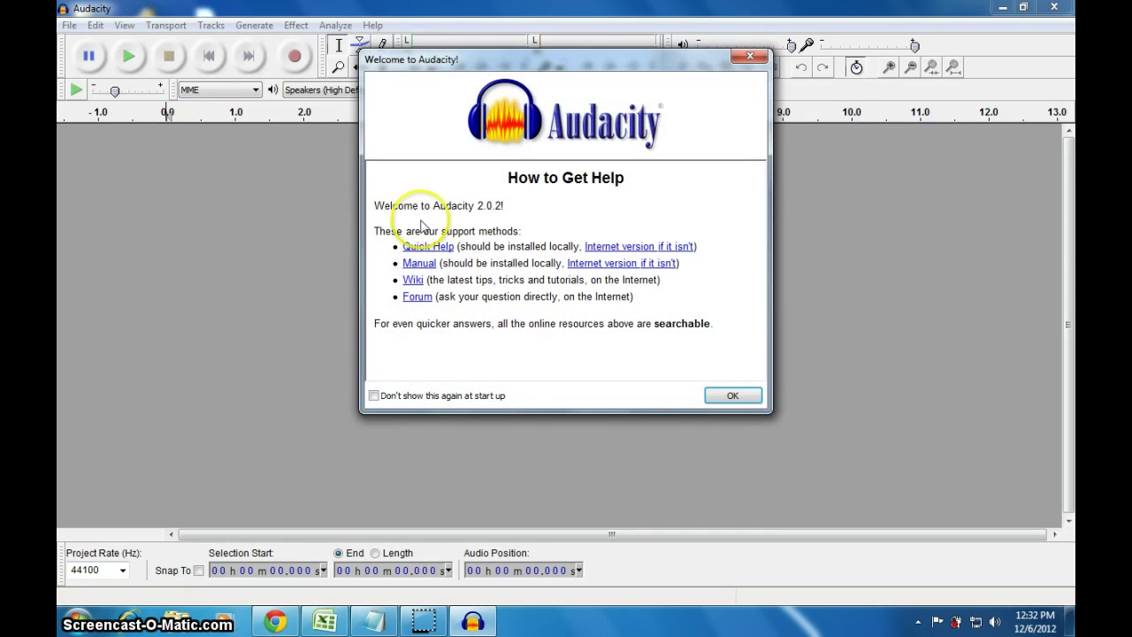
left_click(733, 396)
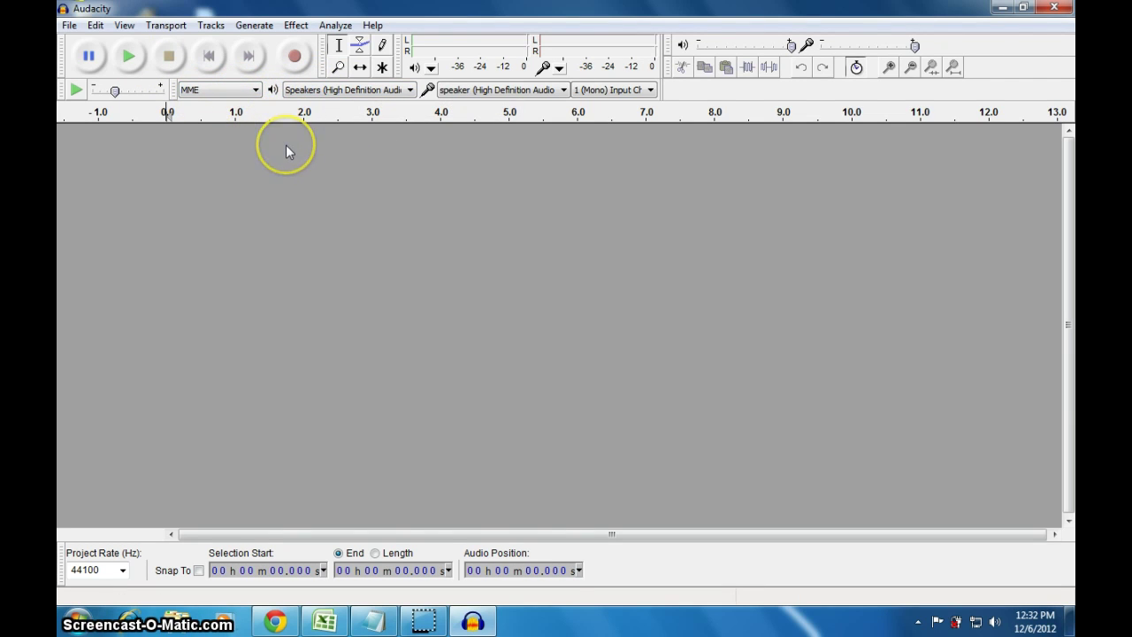
left_click(295, 56)
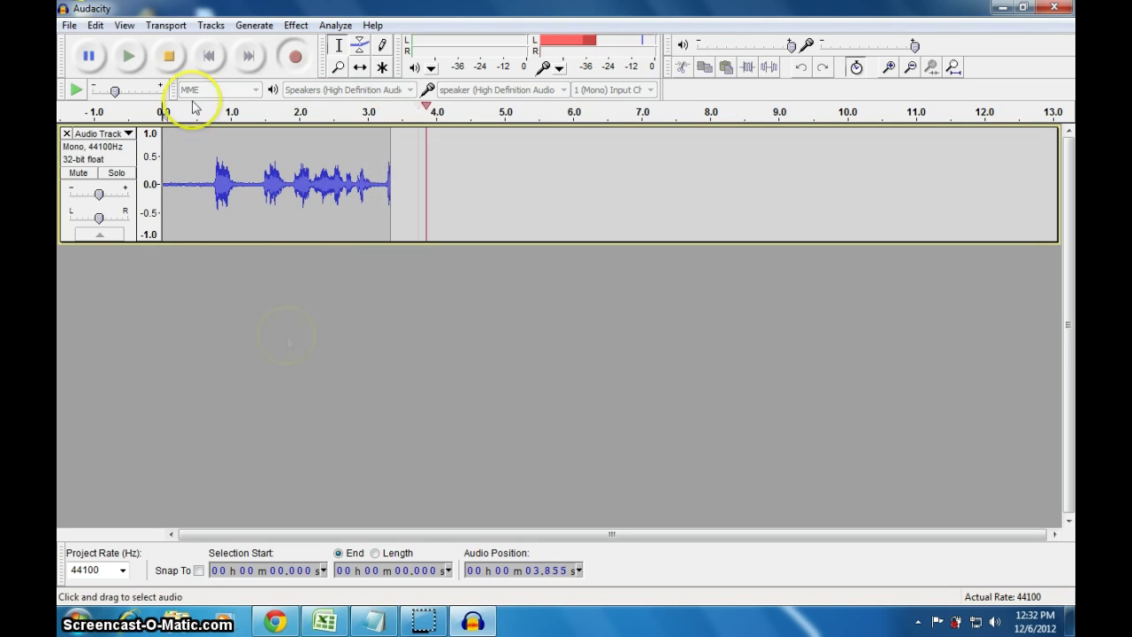
Stop the roughly 4.8-second voice recording, zoom in on it, and play it back
left_click(166, 57)
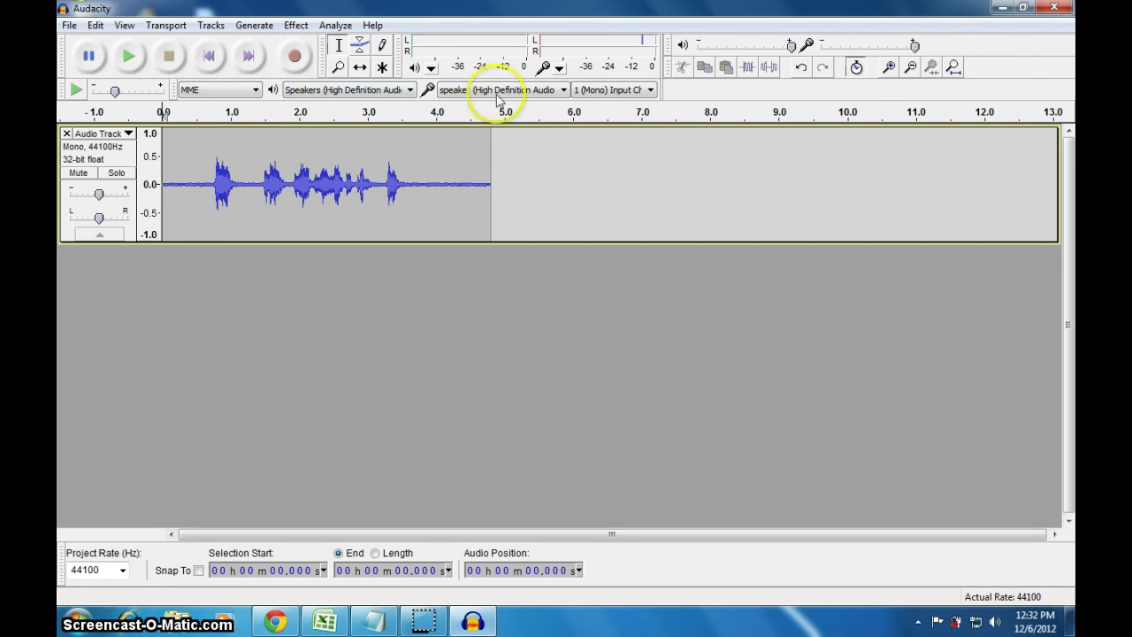
left_click(889, 68)
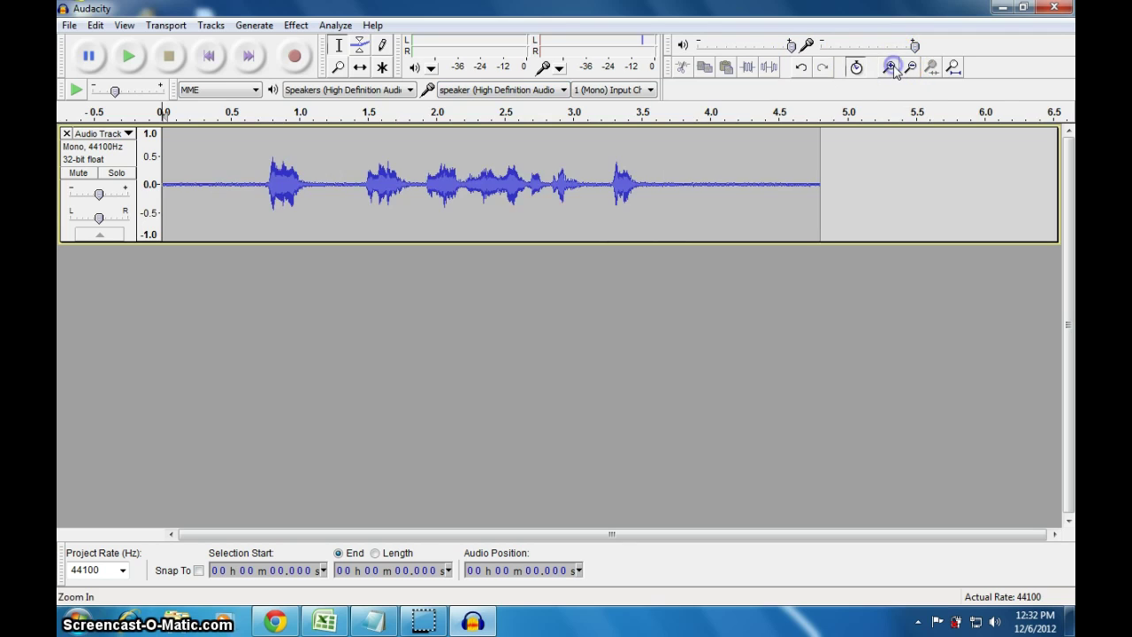
left_click(130, 59)
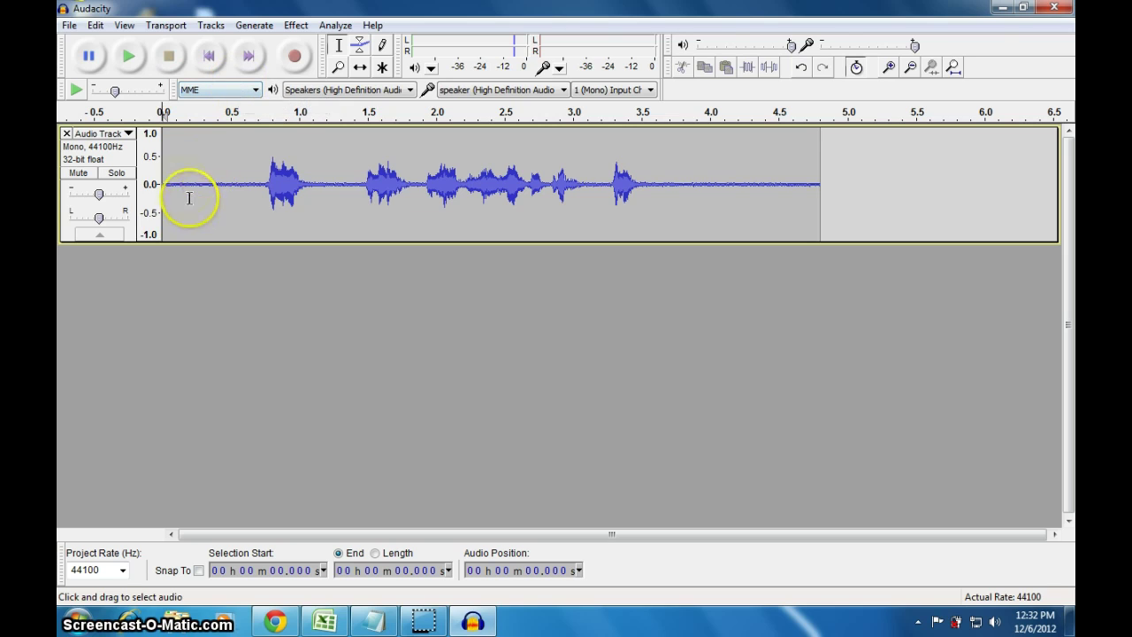
Capture a Noise Removal noise profile from the silent stretch before the speech
left_click_drag(174, 183, 248, 184)
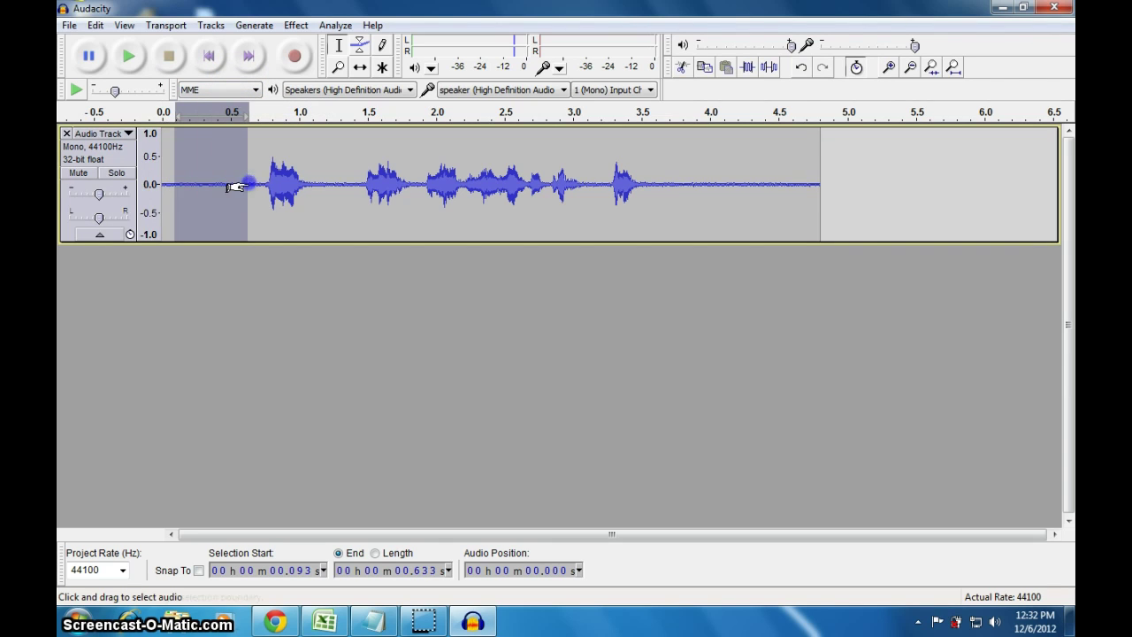
left_click(129, 57)
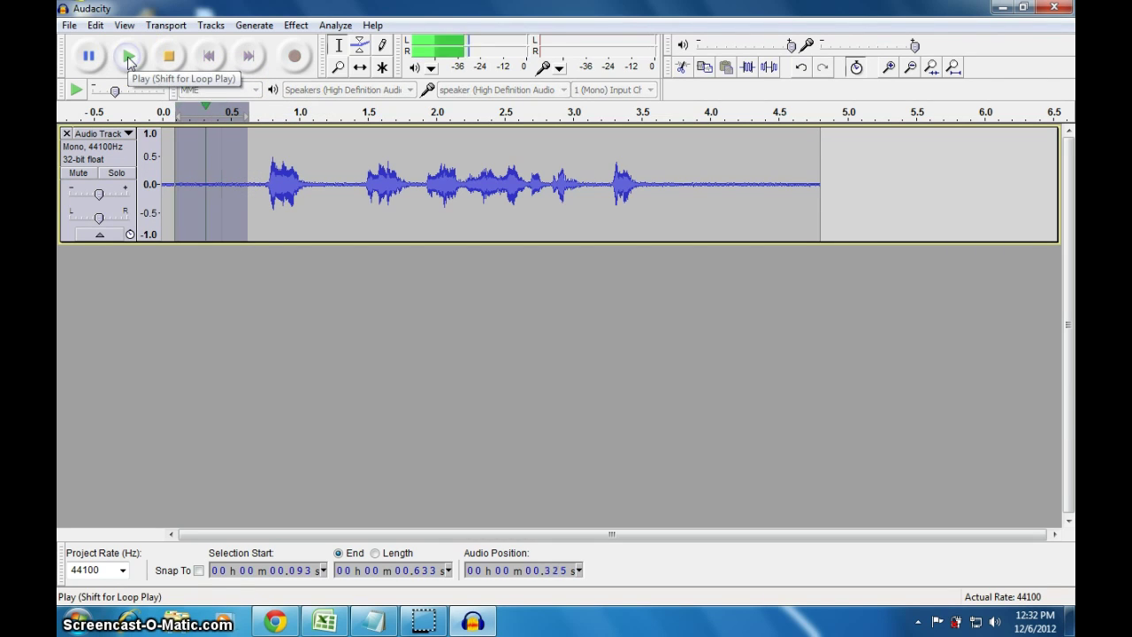
left_click(294, 26)
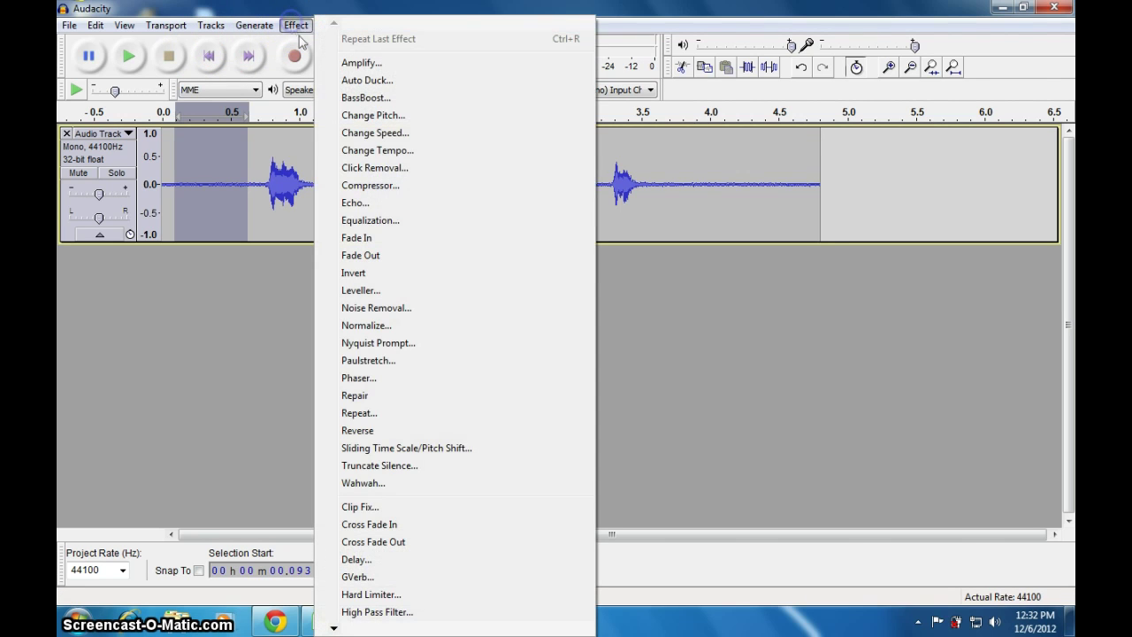
left_click(359, 310)
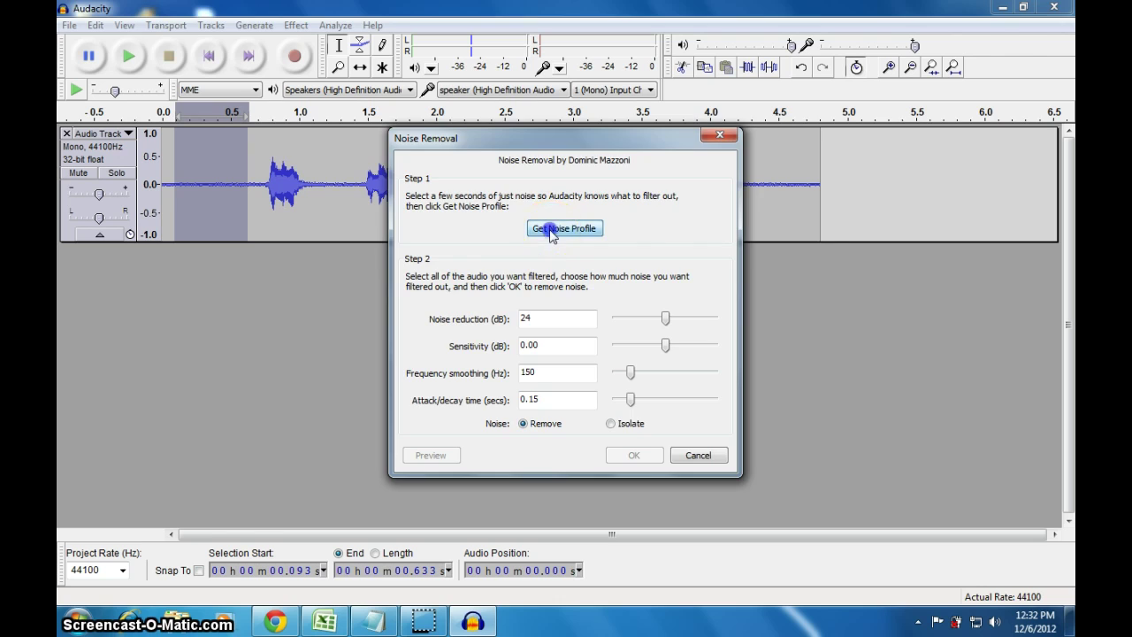
left_click(548, 229)
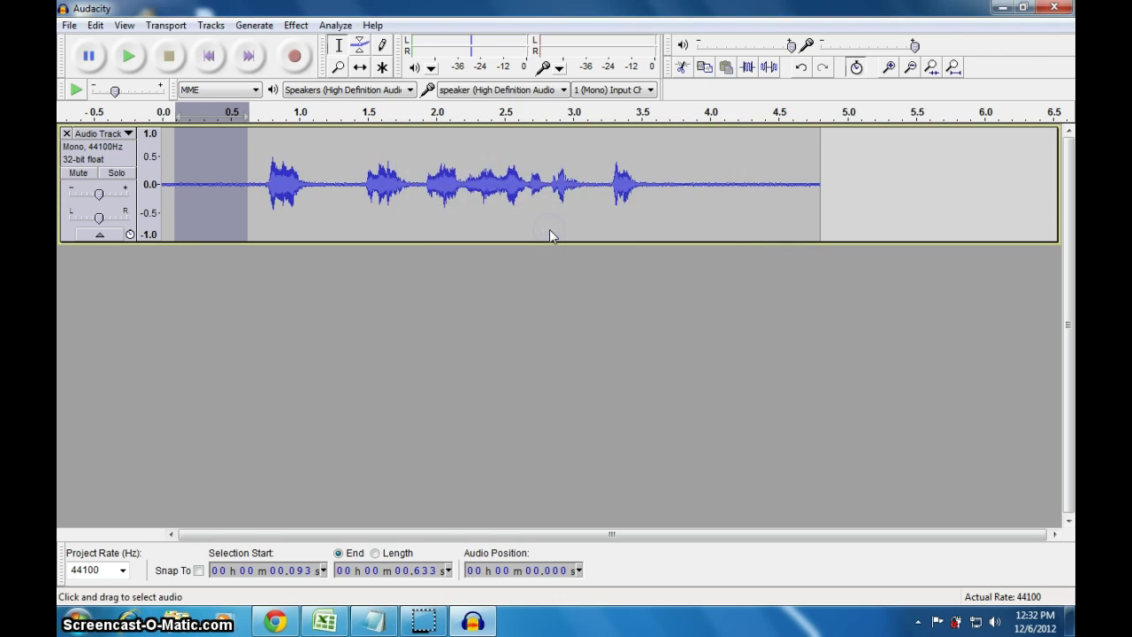
Apply Noise Removal at 24 dB to the whole 4.8-second recording
left_click(119, 208)
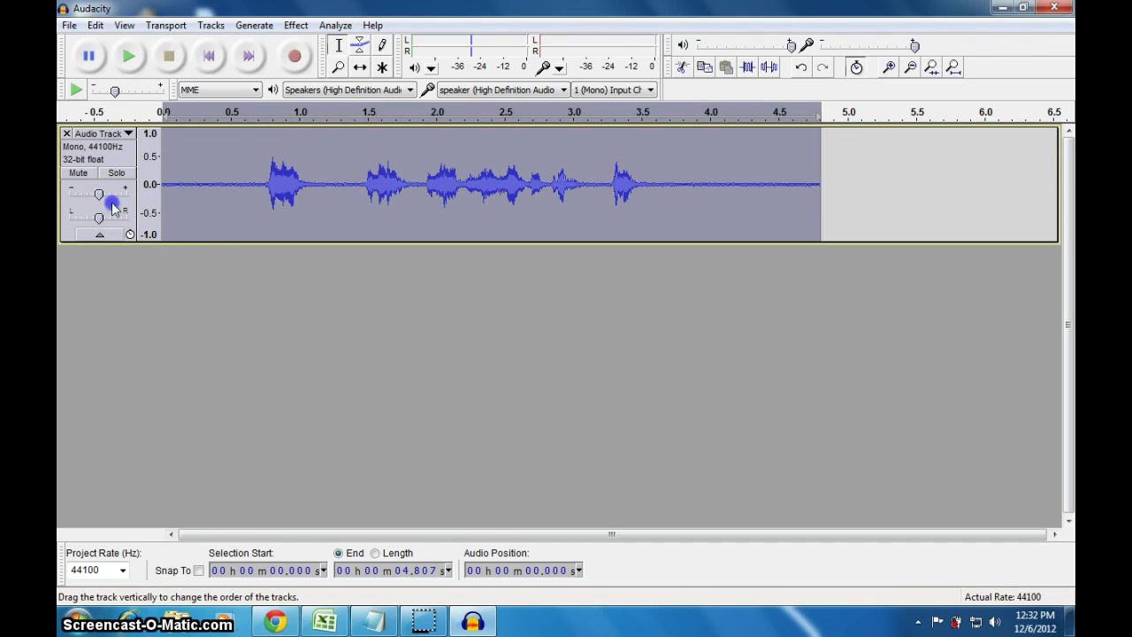
left_click(296, 25)
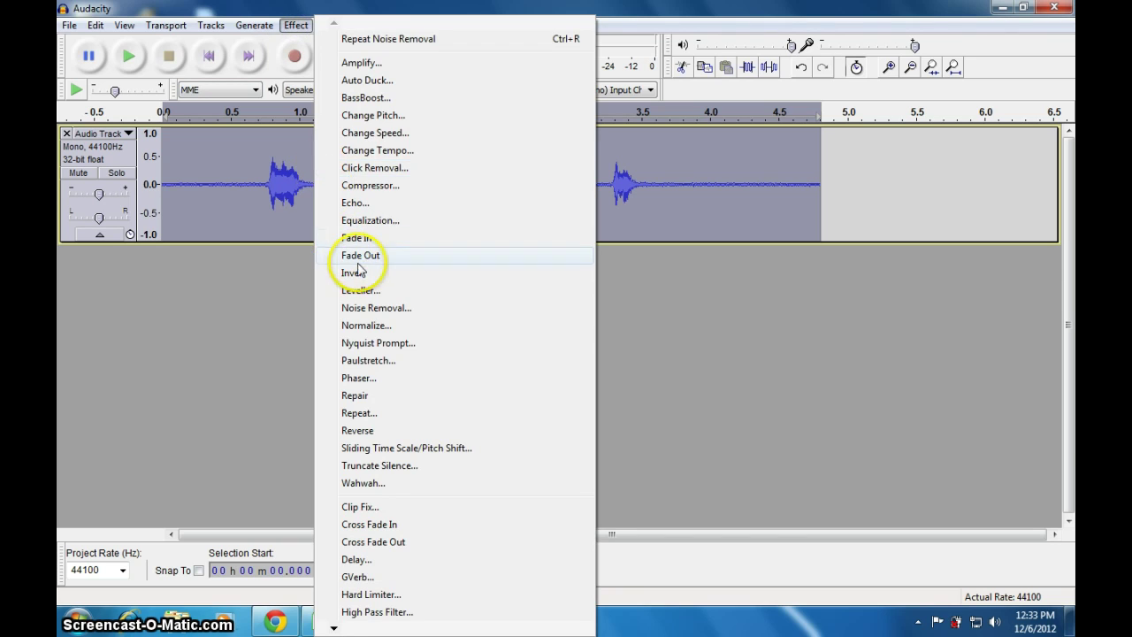
left_click(365, 308)
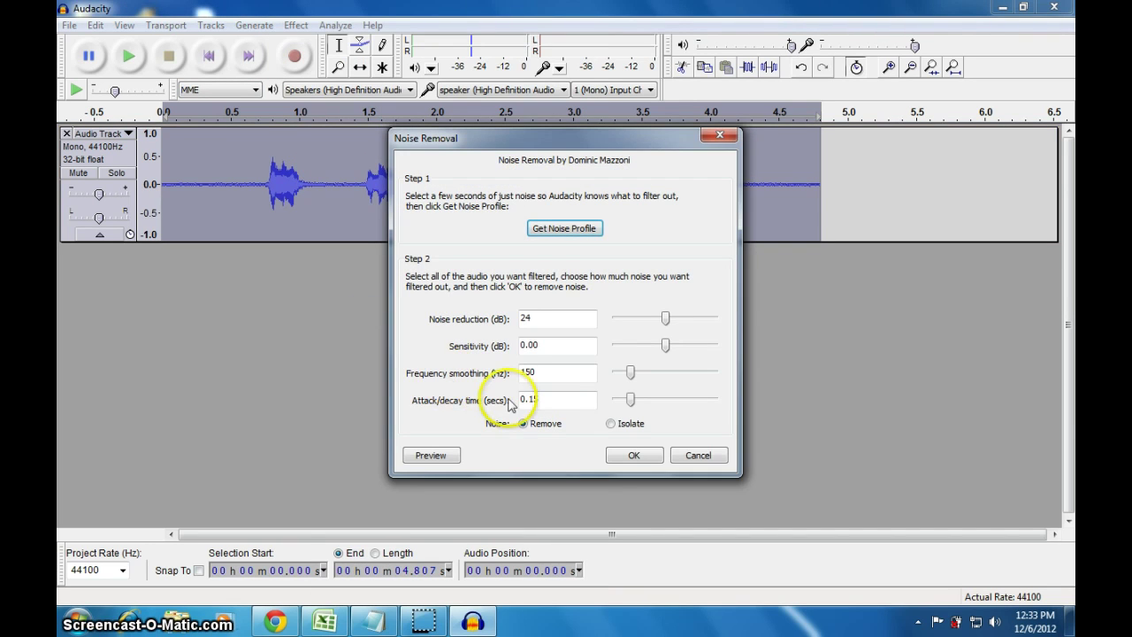
left_click(633, 456)
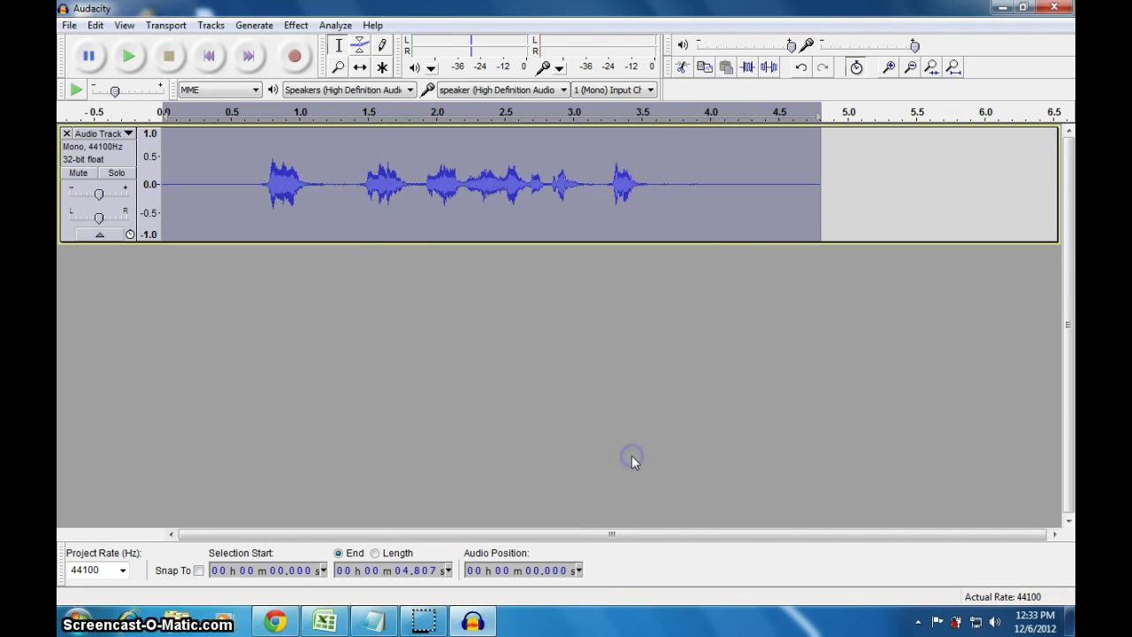
left_click(128, 62)
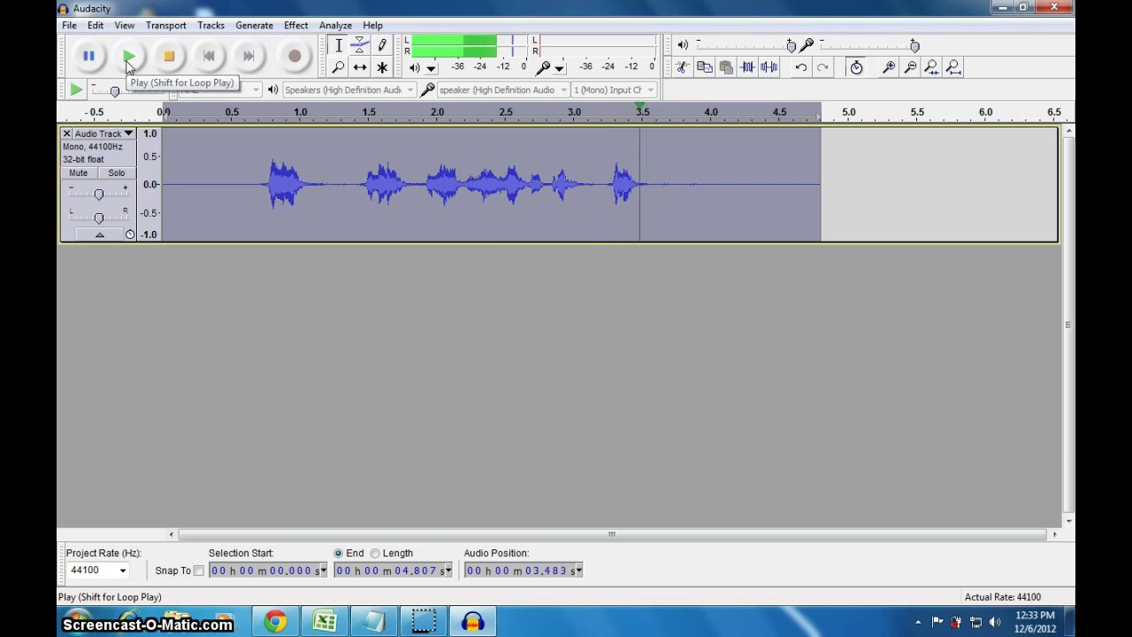
left_click(168, 55)
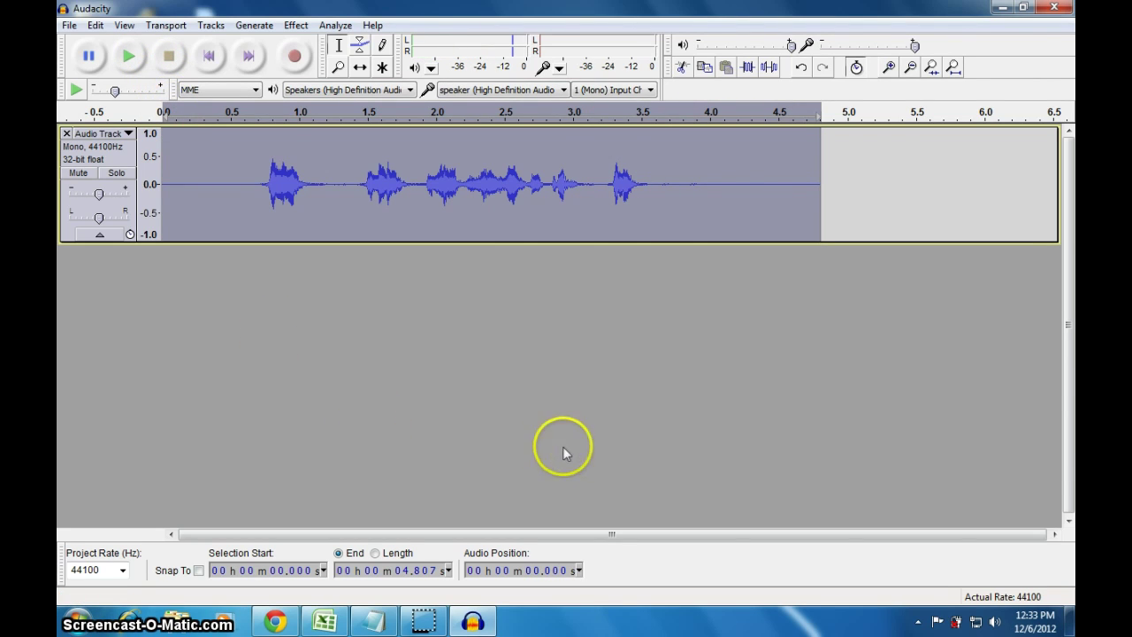